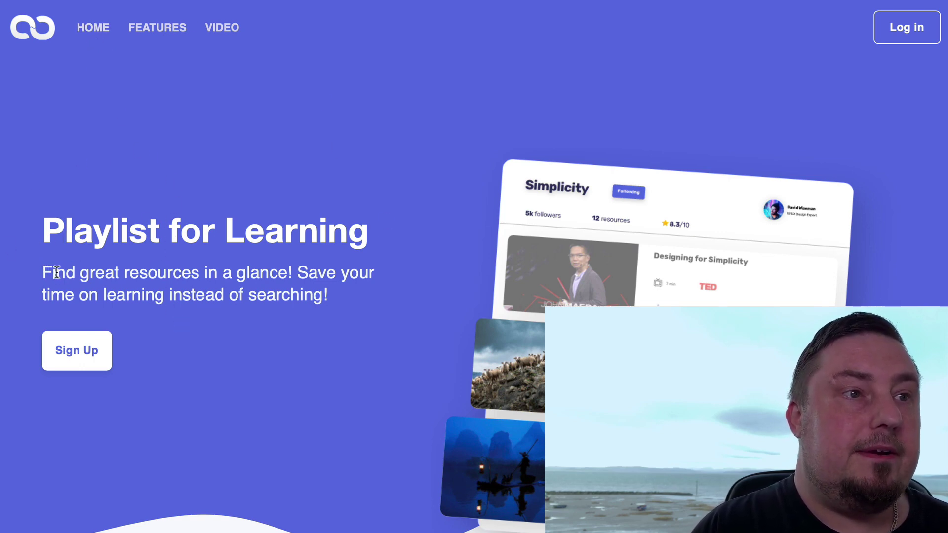
- Highlight and then clear parts of the landing page tagline
left_click_drag(136, 273, 265, 279)
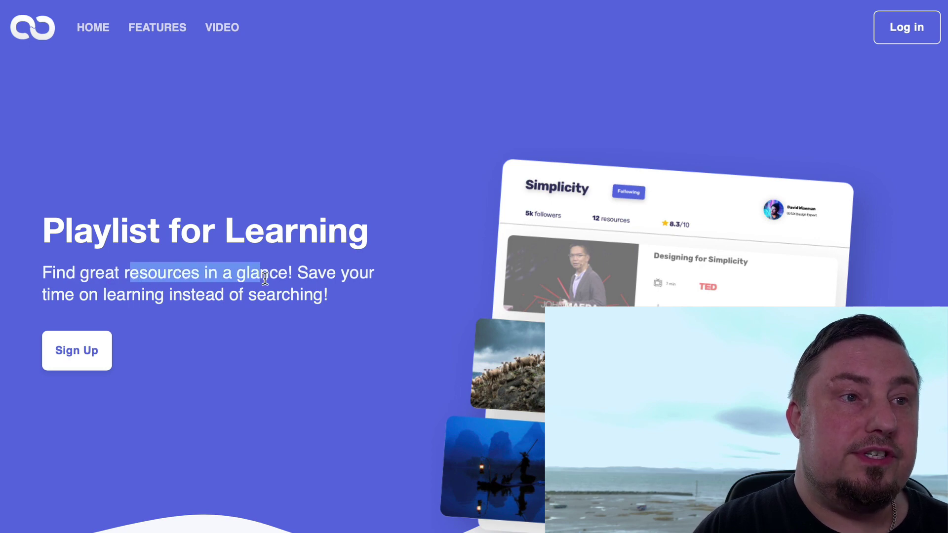
left_click(303, 270)
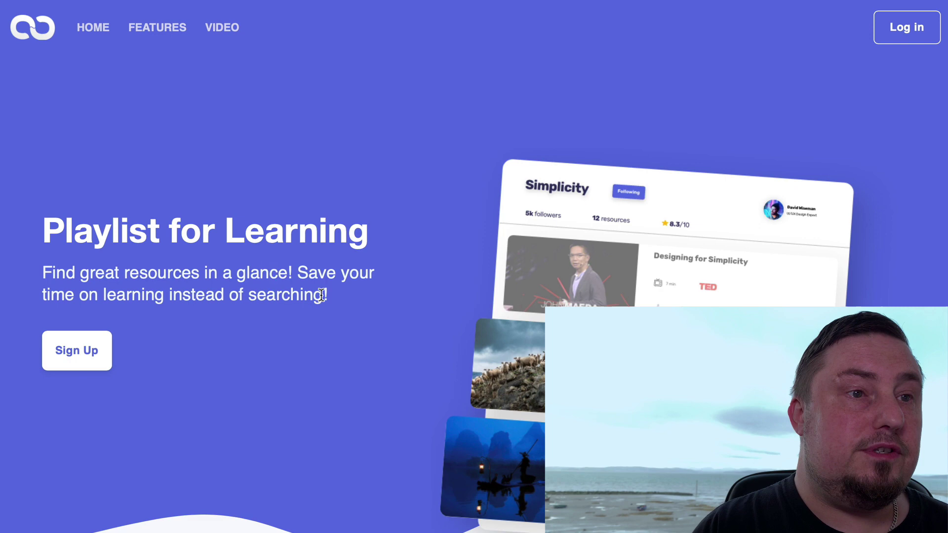
left_click_drag(321, 294, 296, 284)
left_click(307, 281)
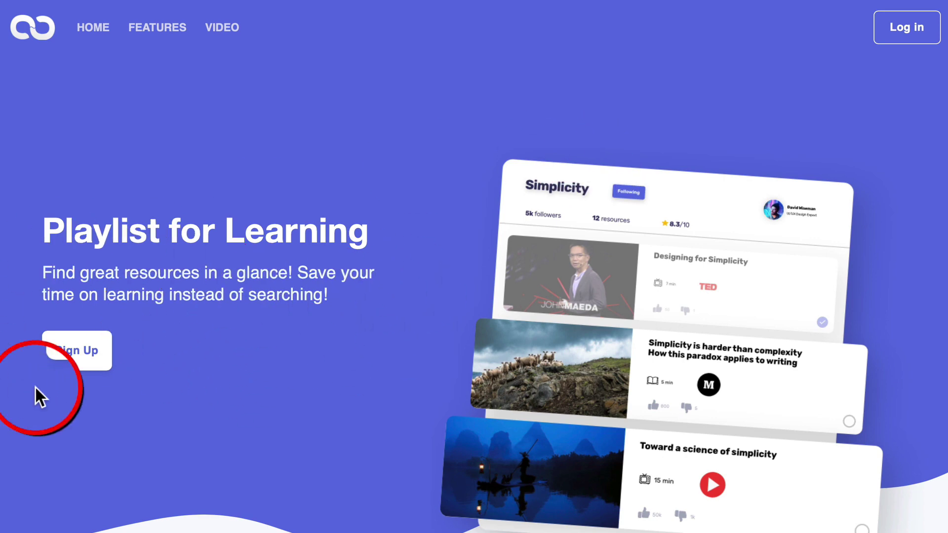
- Visit the sign-up form, return to the landing page, log in, and browse the topic tiles
left_click(78, 359)
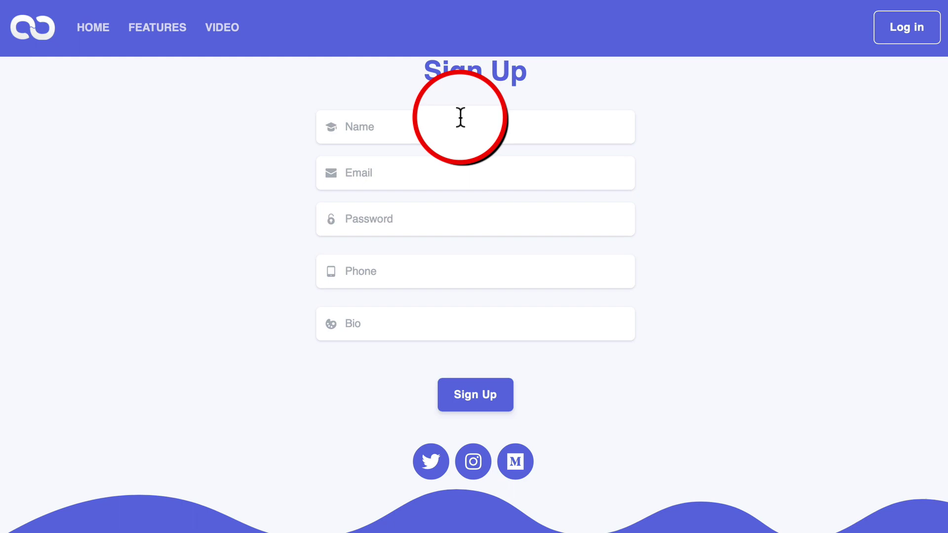
left_click(45, 34)
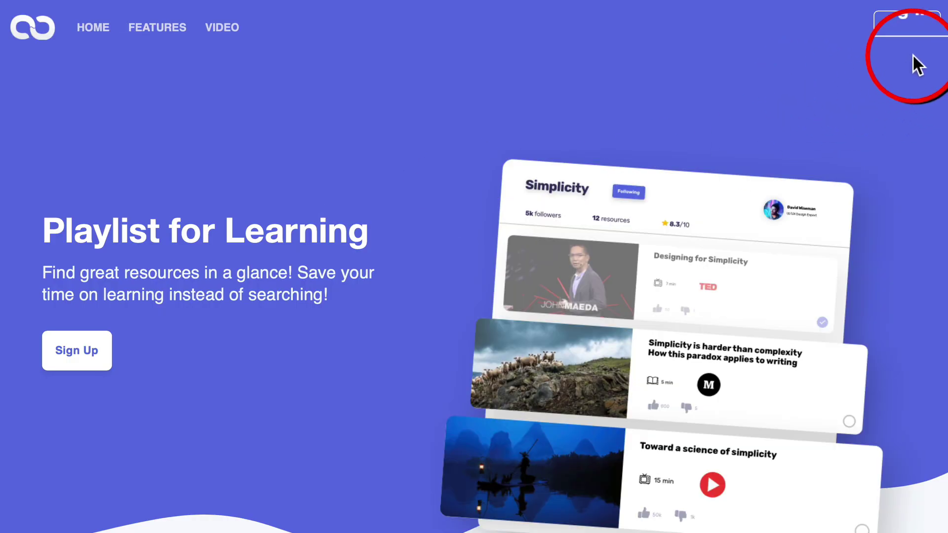
left_click(906, 47)
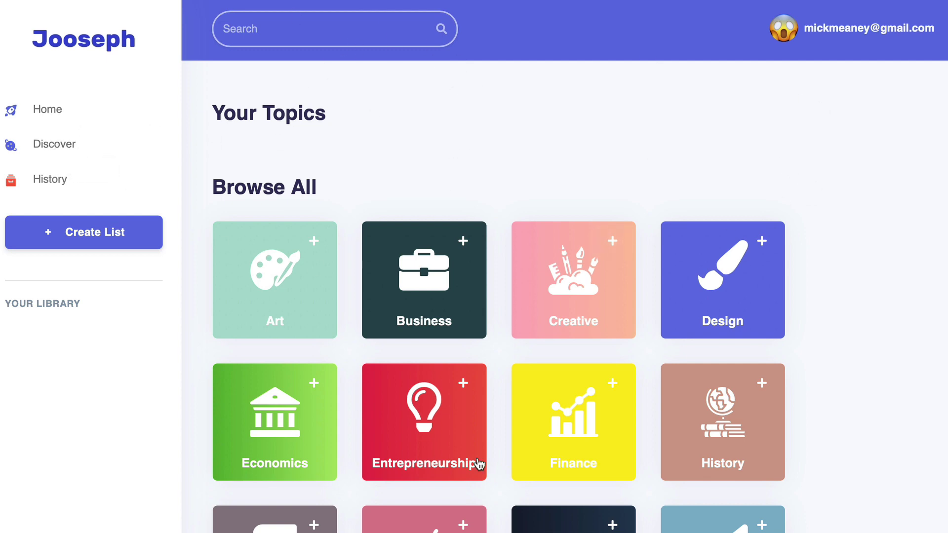
scroll(573, 449, "down", 3)
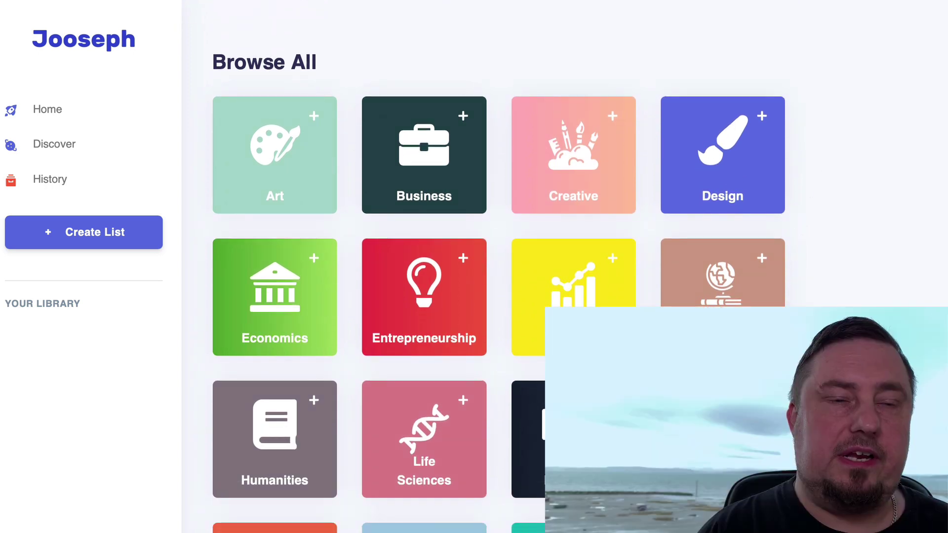
scroll(398, 224, "up", 3)
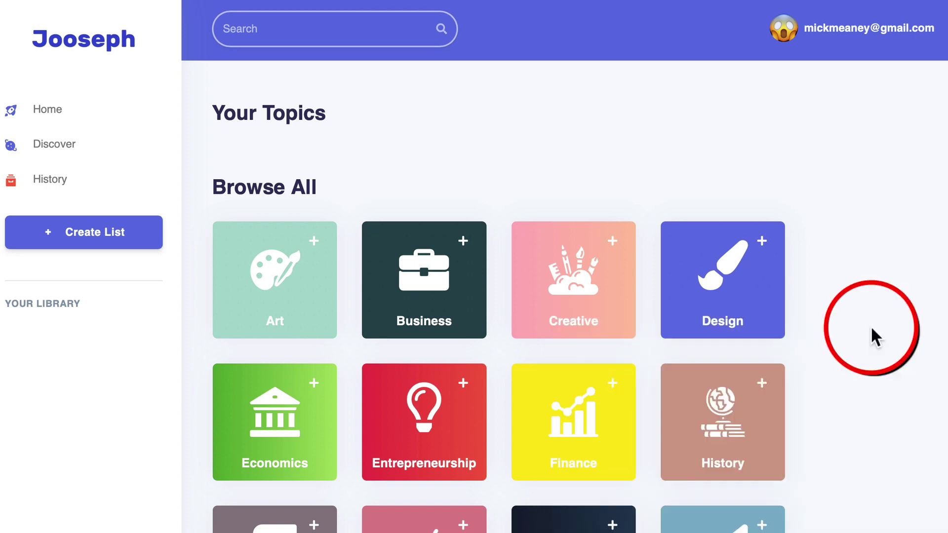
scroll(434, 448, "down", 2)
scroll(434, 449, "down", 3)
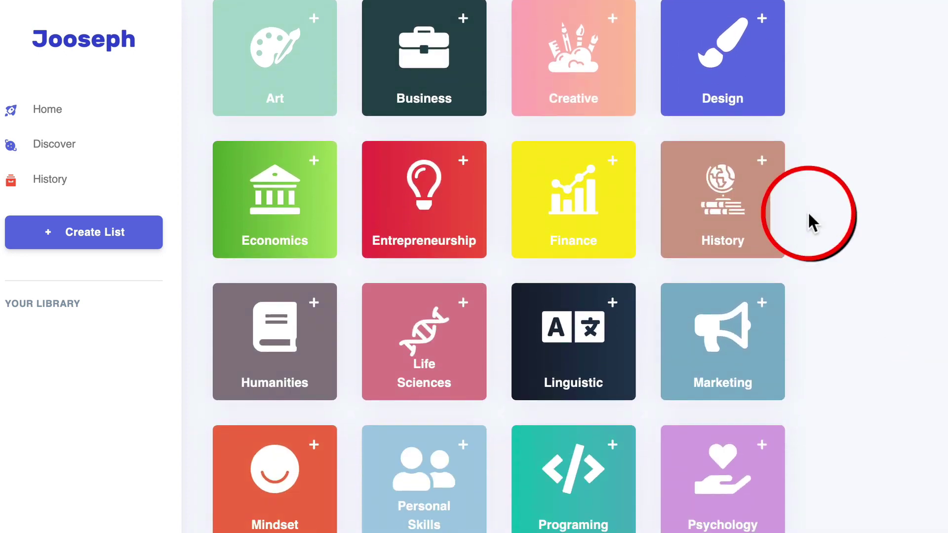
scroll(739, 395, "down", 2)
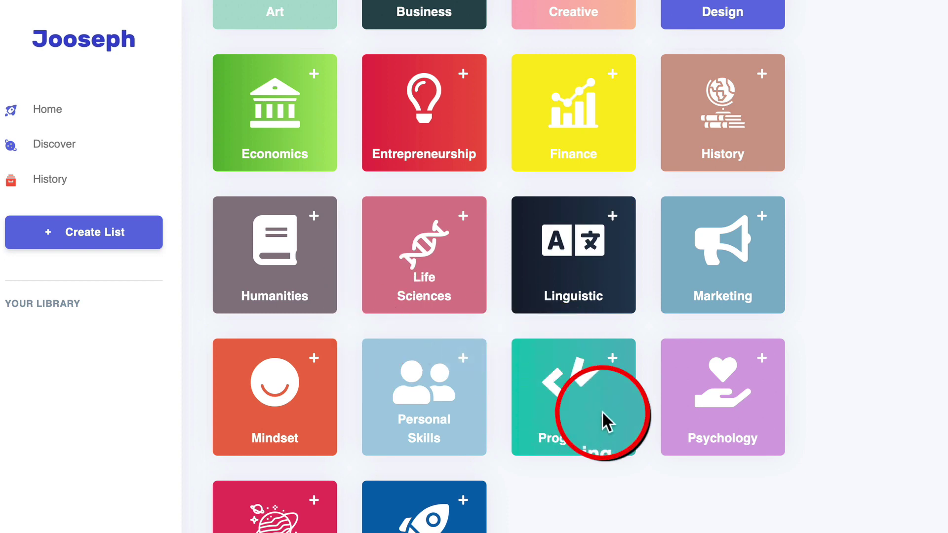
scroll(434, 317, "up", 4)
- Open Entrepreneurship, then the Website Traffic Sources list, and scroll through its 8 resources
left_click(424, 355)
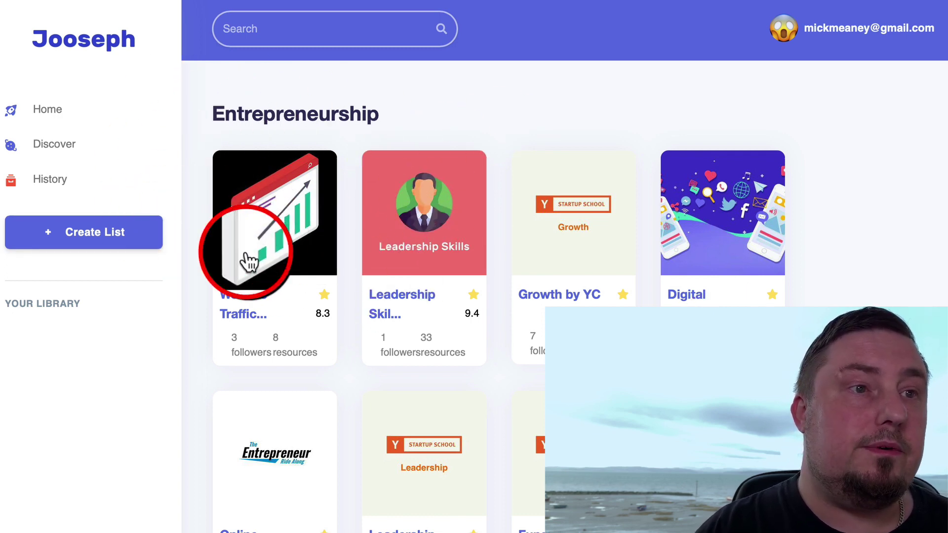
left_click(246, 303)
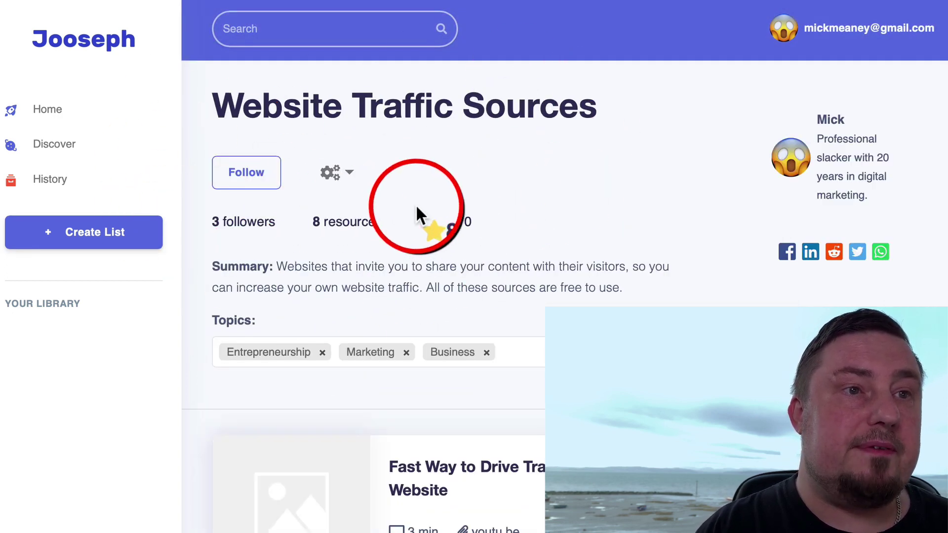
scroll(602, 197, "down", 6)
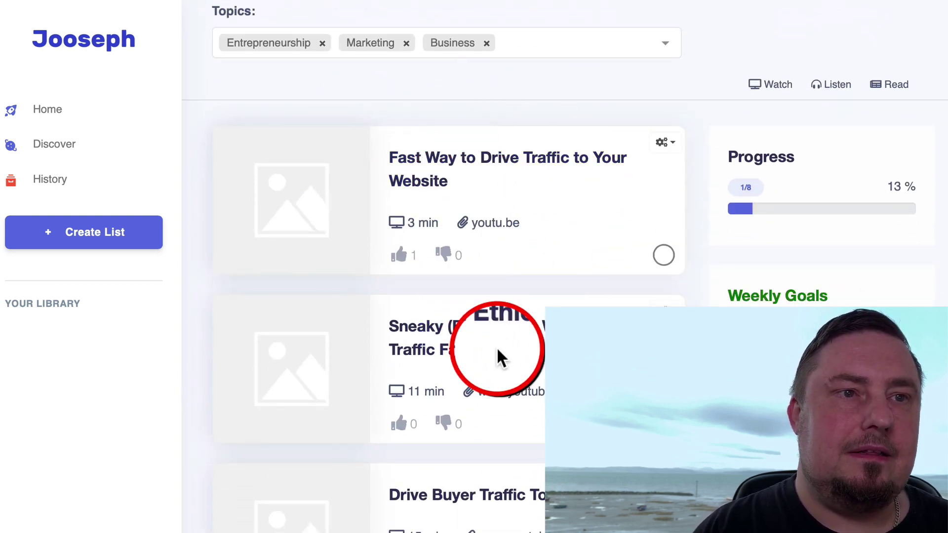
scroll(497, 348, "down", 3)
scroll(508, 451, "down", 4)
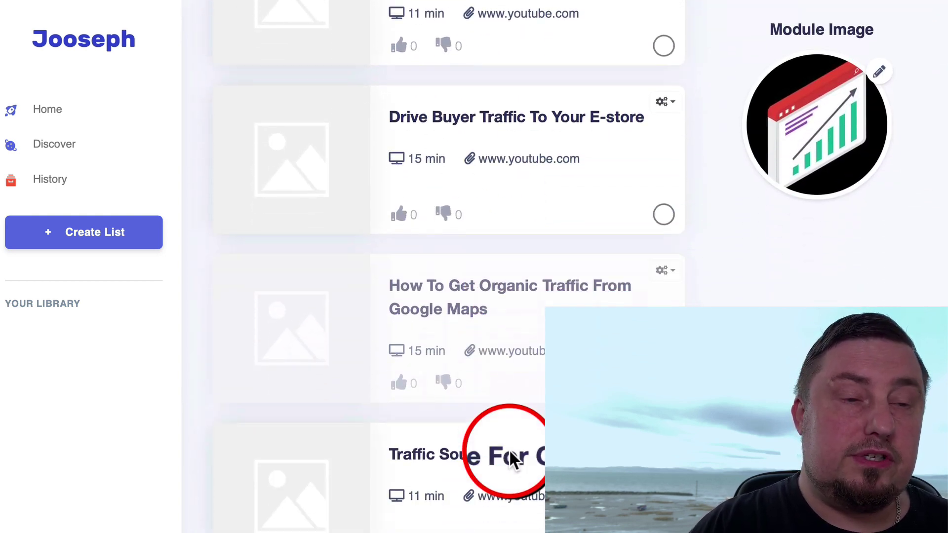
scroll(529, 420, "up", 2)
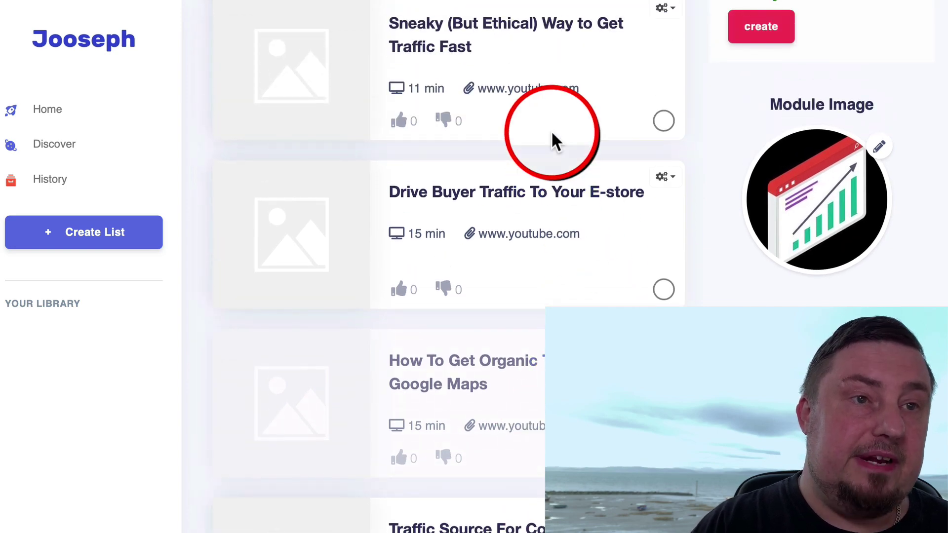
scroll(554, 142, "up", 7)
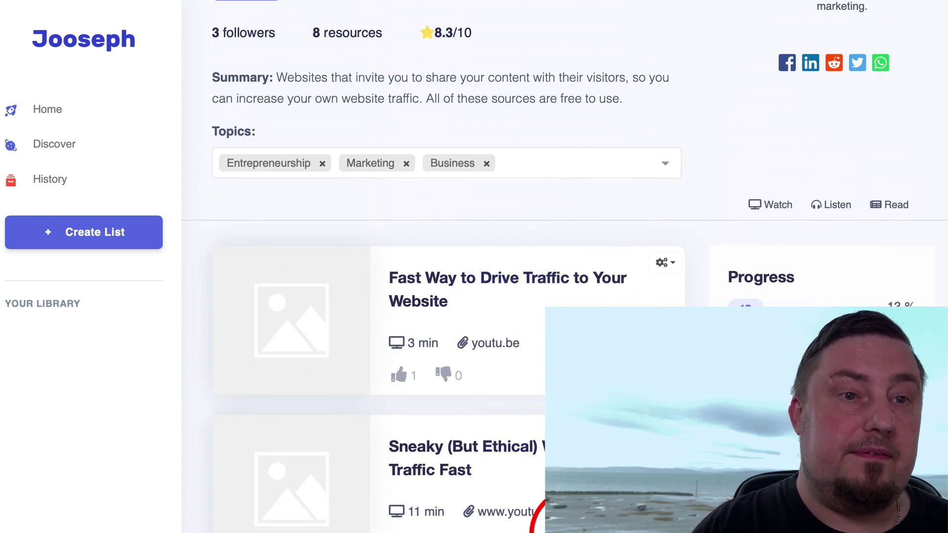
scroll(536, 521, "down", 3)
scroll(538, 445, "down", 7)
scroll(539, 445, "up", 6)
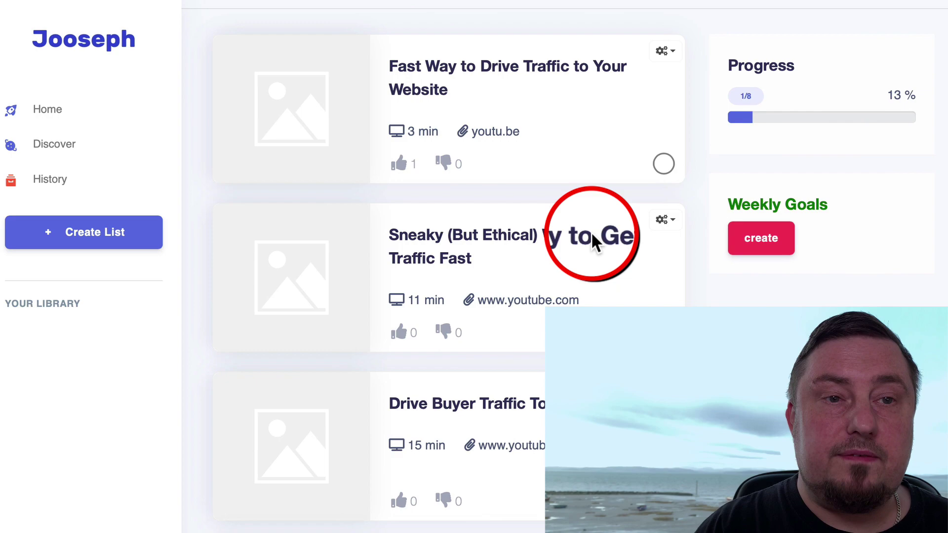
scroll(547, 285, "up", 7)
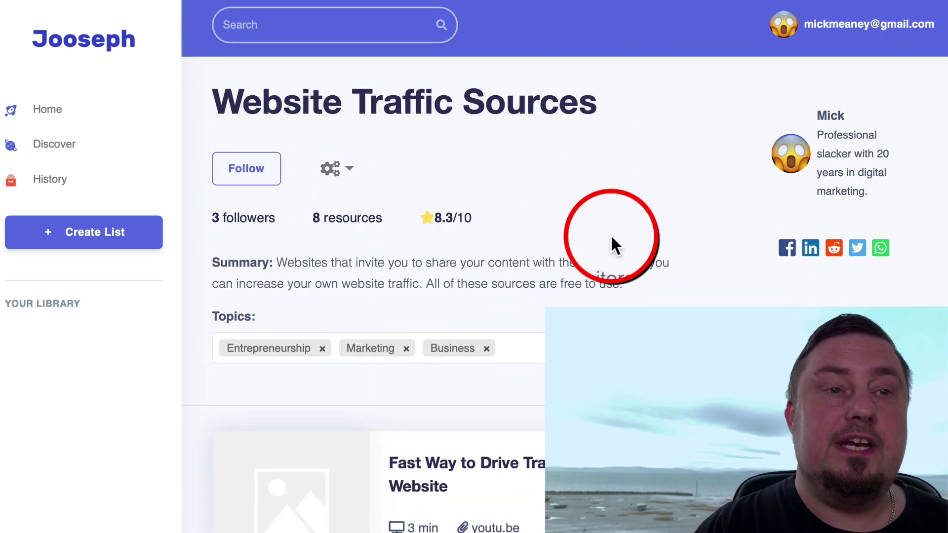
scroll(543, 148, "up", 1)
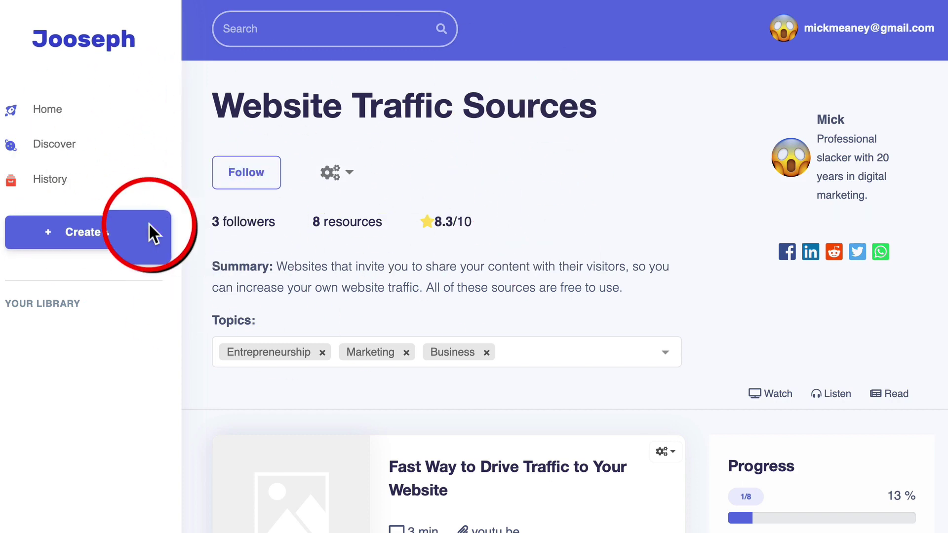
- Start a new list with title 'Best Marketing Book' and summary 'Some of the best books about marketing.'
left_click(91, 236)
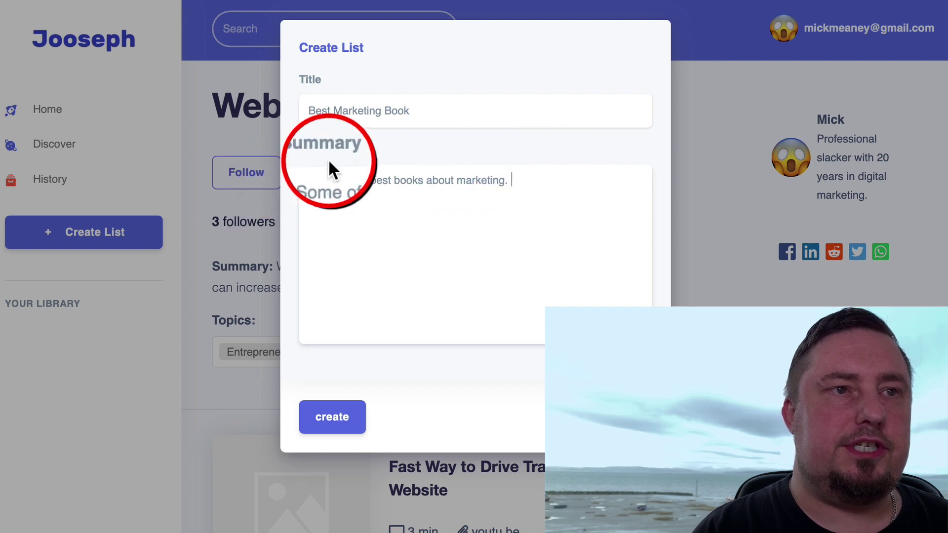
left_click_drag(549, 184, 89, 164)
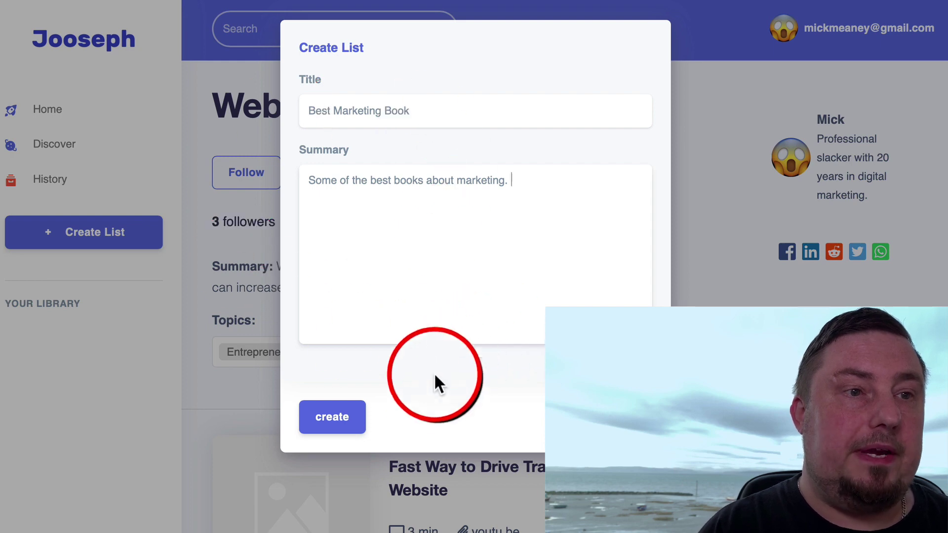
- Create the empty Best Marketing Book list and bring up the Create Link form
left_click(333, 418)
scroll(377, 369, "up", 2)
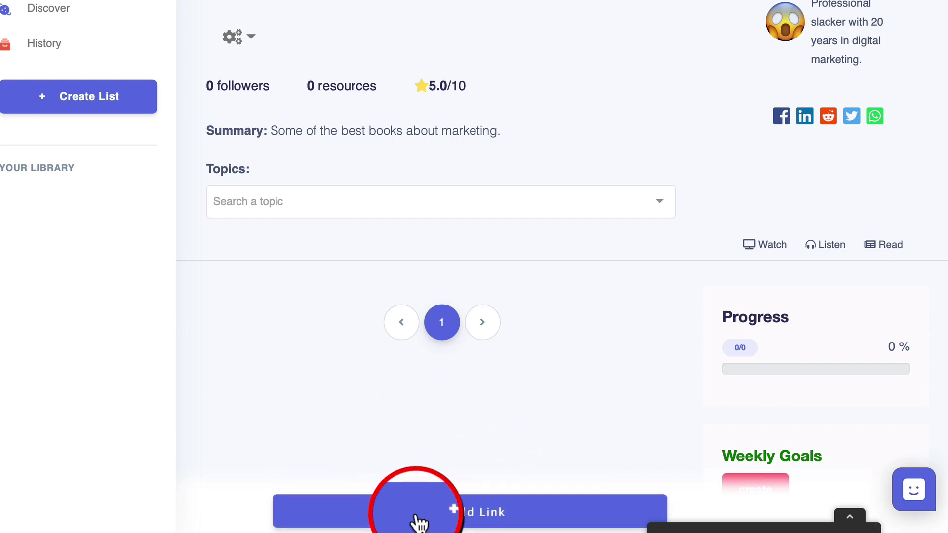
left_click(491, 516)
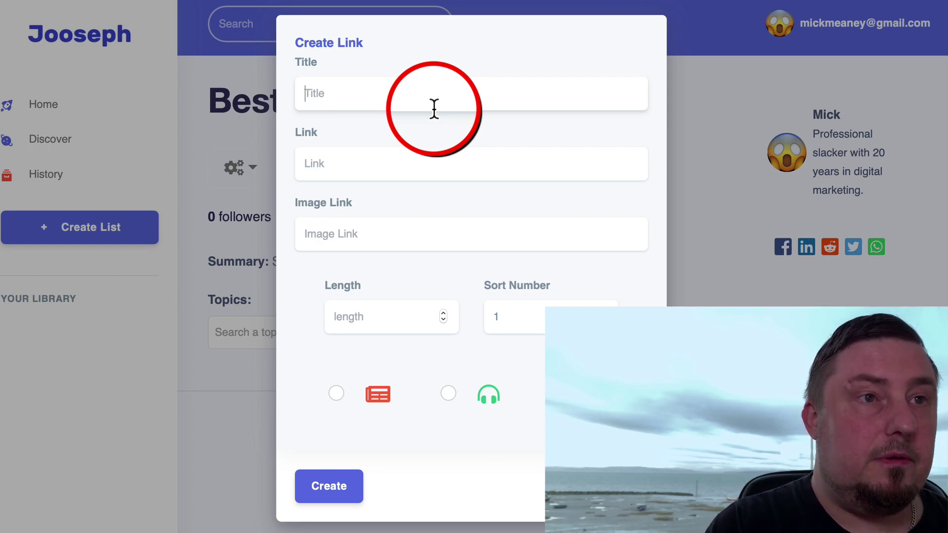
- Enter the resource title Influence by Robert Cialdini and its Goodreads link address
left_click(461, 165)
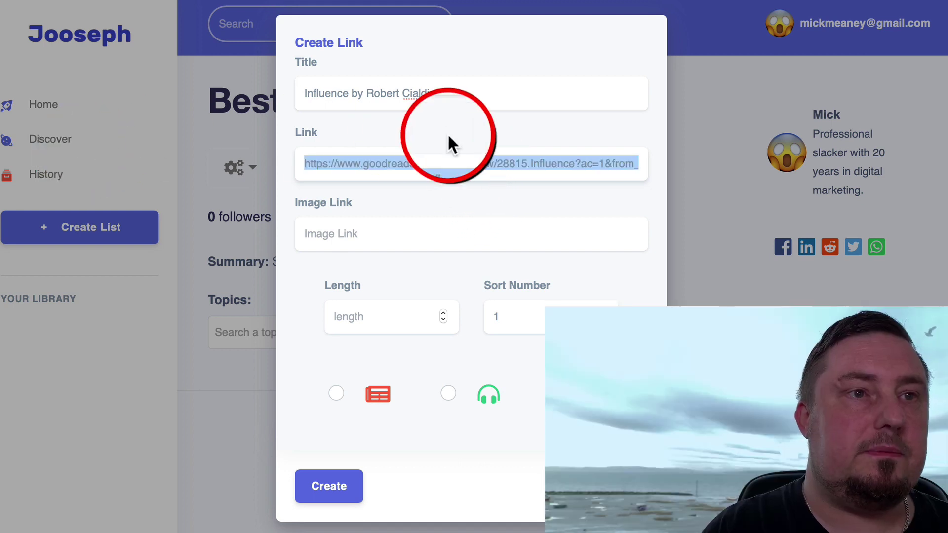
left_click(434, 158)
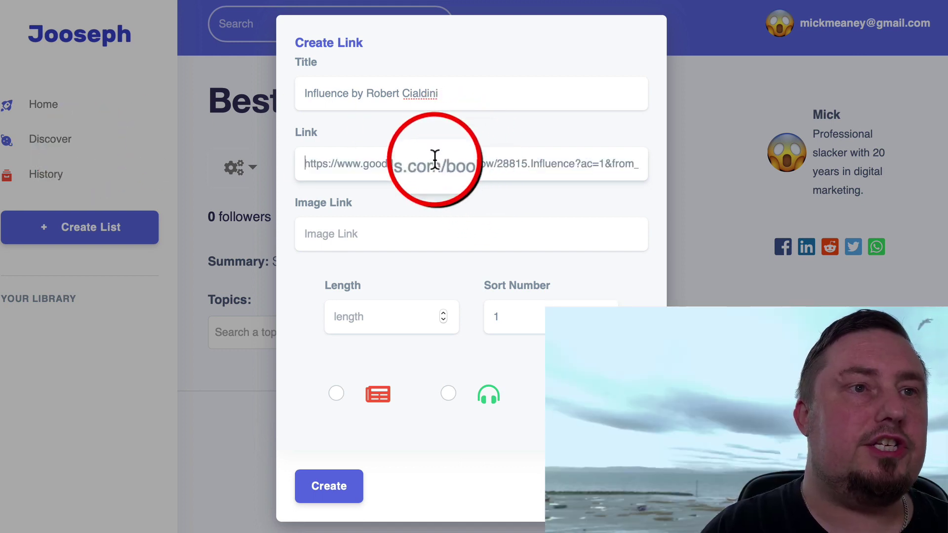
left_click_drag(310, 165, 749, 159)
left_click(529, 150)
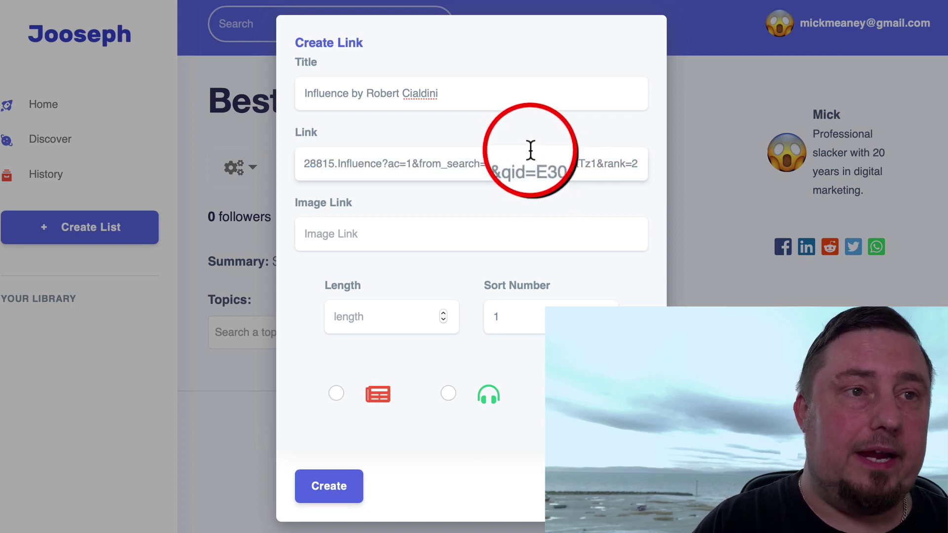
left_click(496, 227)
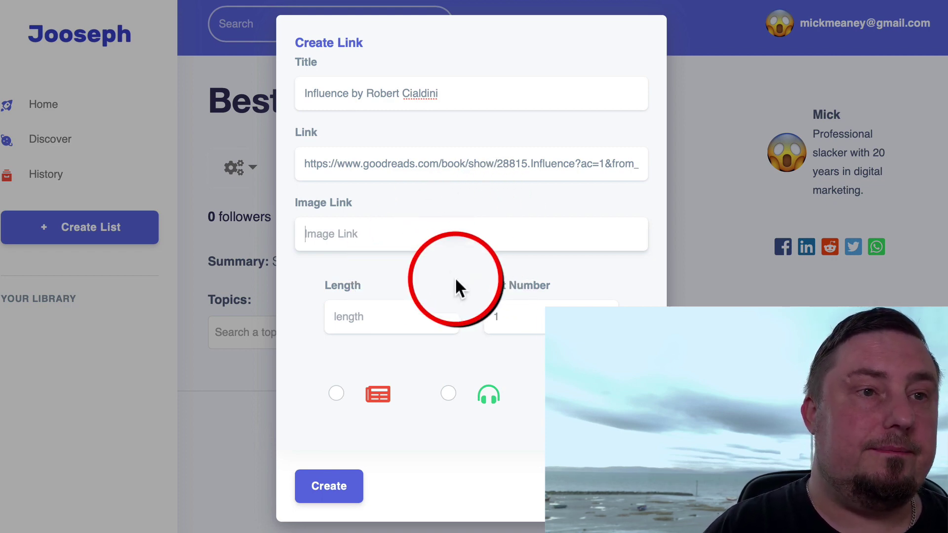
- Mark it as a 300-minute Read, create the resource, and dismiss the success alert
left_click(407, 311)
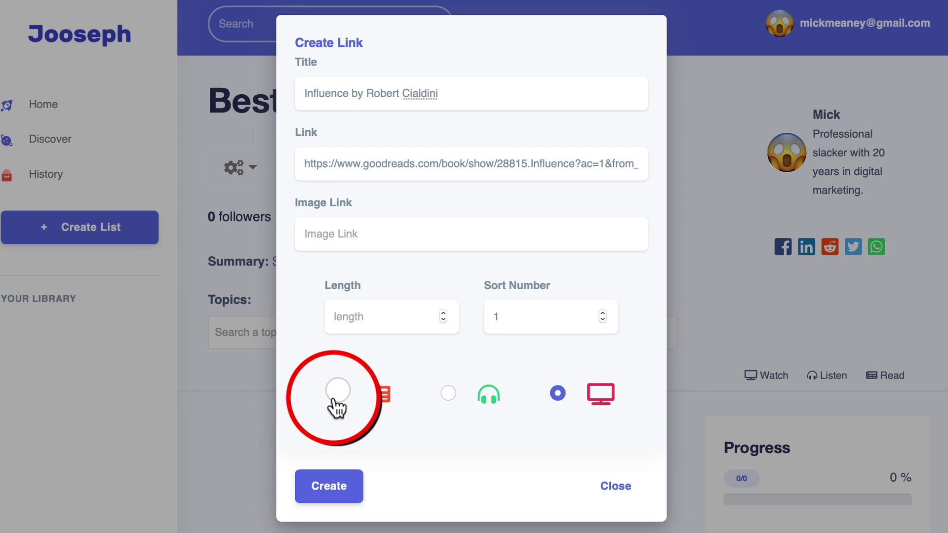
left_click(338, 391)
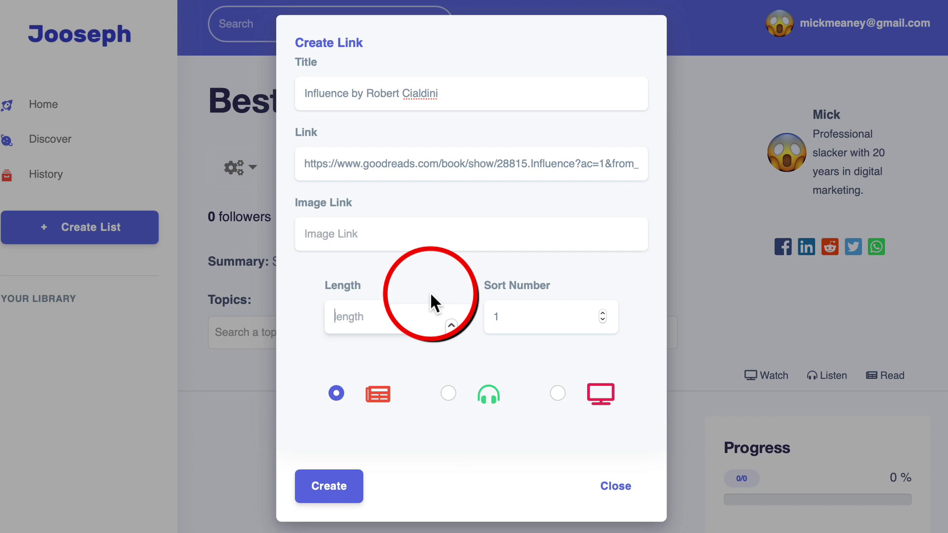
type("300")
left_click(336, 498)
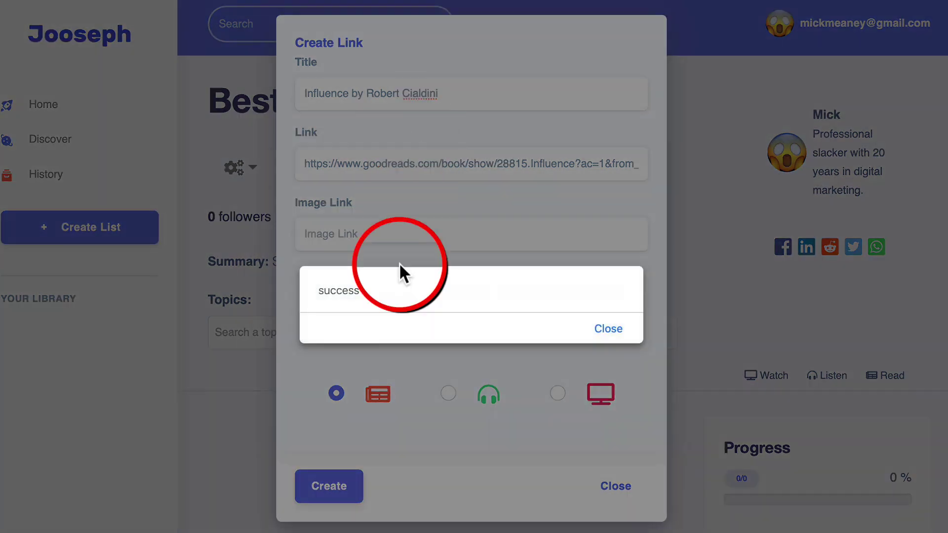
left_click(609, 328)
scroll(575, 214, "down", 4)
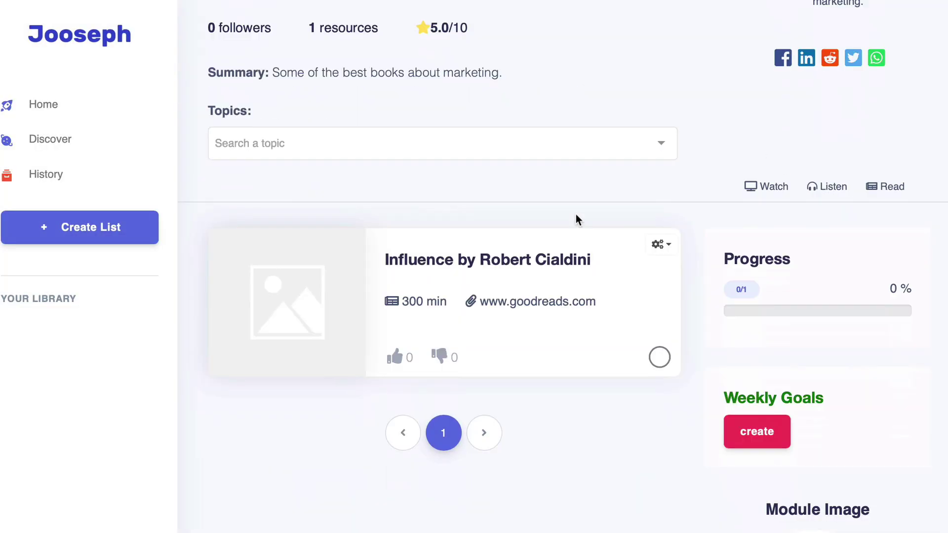
scroll(576, 214, "down", 1)
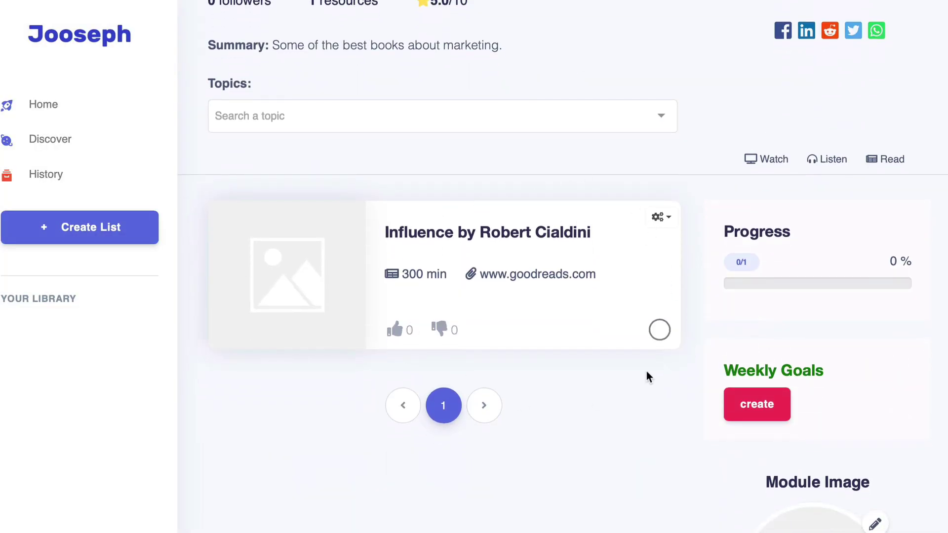
scroll(599, 468, "down", 1)
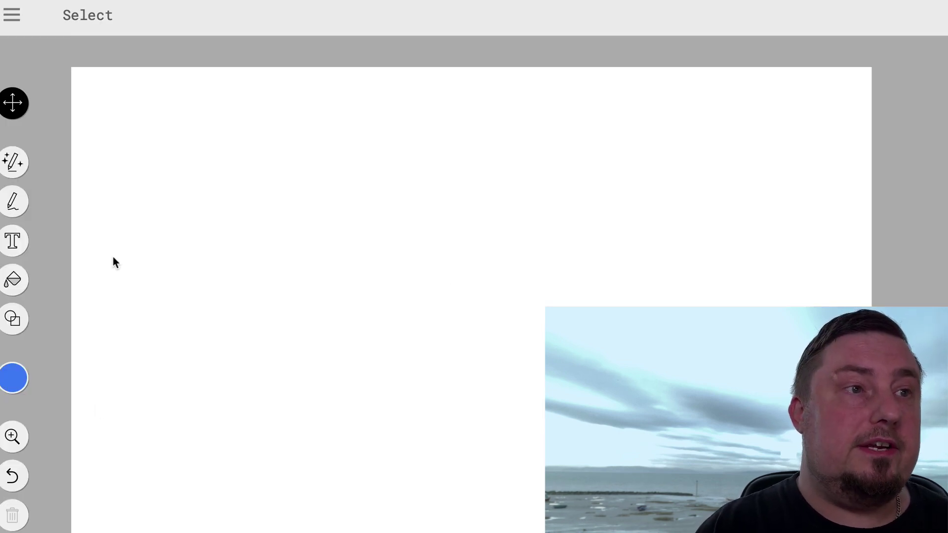
- With the AutoDraw tool, draw a frowning stick figure on the left
left_click(13, 162)
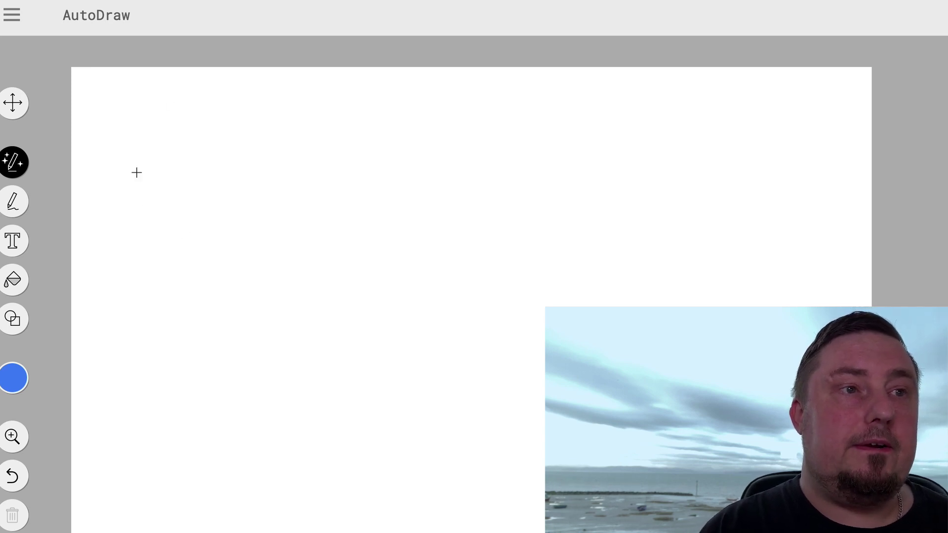
left_click_drag(155, 113, 134, 116)
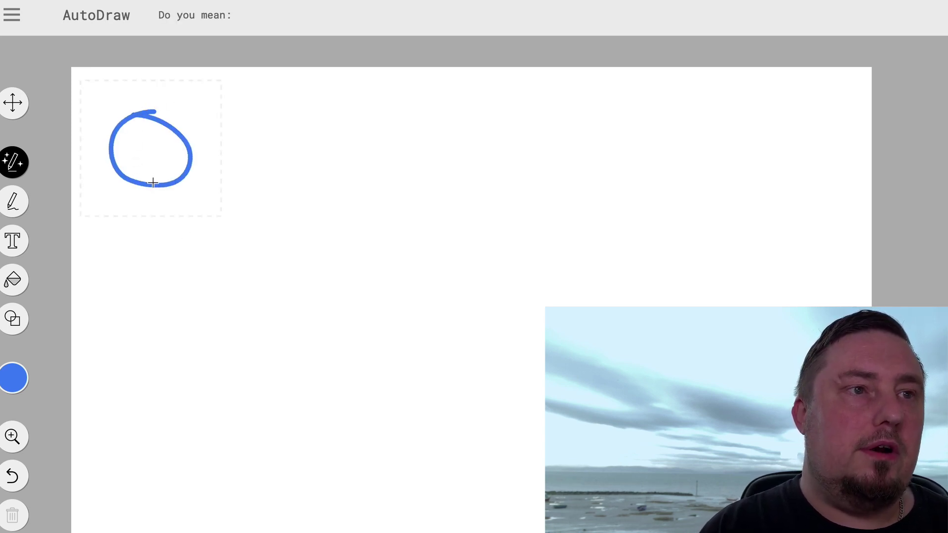
mouse_move(154, 184)
left_mouse_down()
mouse_move(163, 243)
mouse_move(132, 297)
left_mouse_up()
left_click_drag(169, 270, 200, 284)
left_click_drag(133, 228, 188, 226)
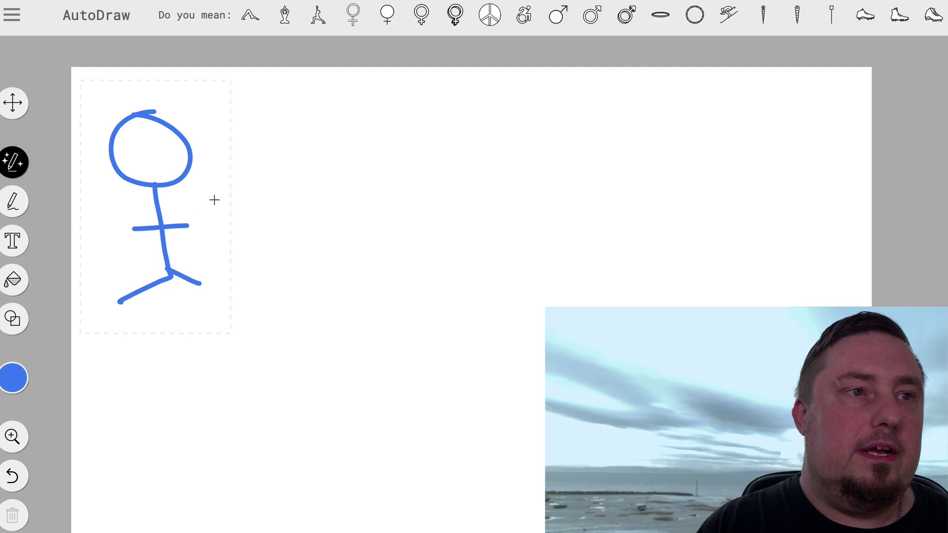
left_click(132, 139)
left_click(155, 140)
left_click_drag(132, 161, 165, 166)
- Draw a smiling stick figure on the right and a curved arrow toward it
left_click_drag(667, 97, 673, 101)
left_click_drag(670, 154, 672, 226)
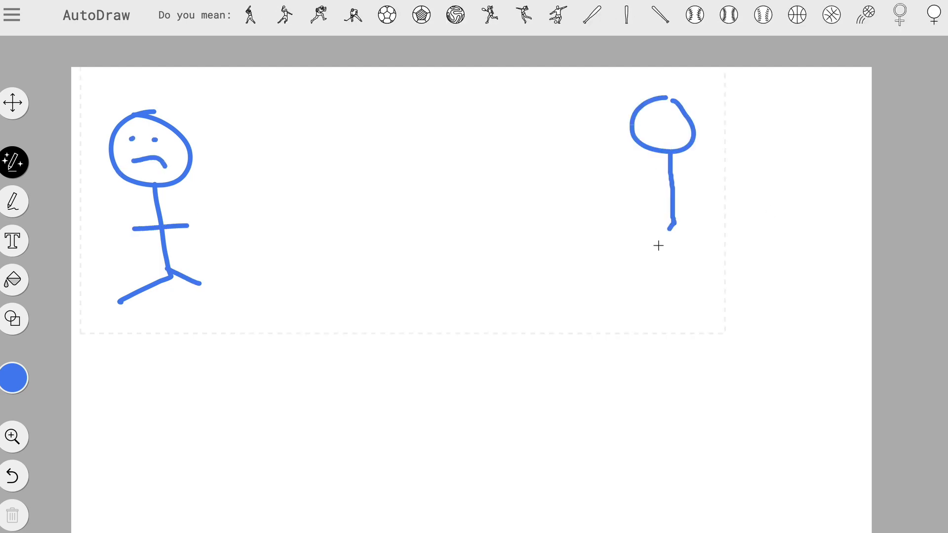
mouse_move(654, 256)
left_mouse_down()
mouse_move(673, 221)
mouse_move(701, 240)
left_mouse_up()
left_click_drag(657, 182, 685, 176)
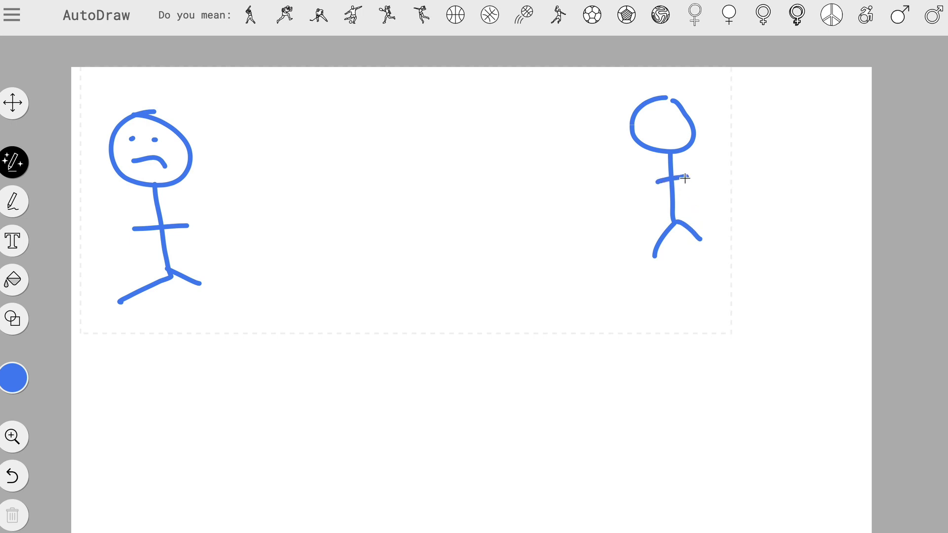
left_click(647, 117)
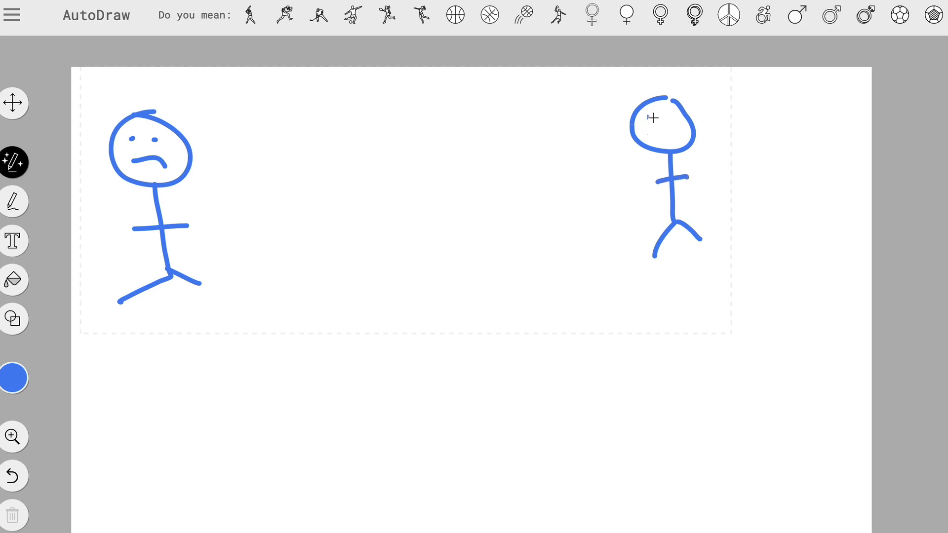
left_click_drag(667, 115, 664, 119)
left_click_drag(644, 129, 683, 129)
mouse_move(211, 144)
left_mouse_down()
mouse_move(552, 126)
mouse_move(499, 142)
left_mouse_up()
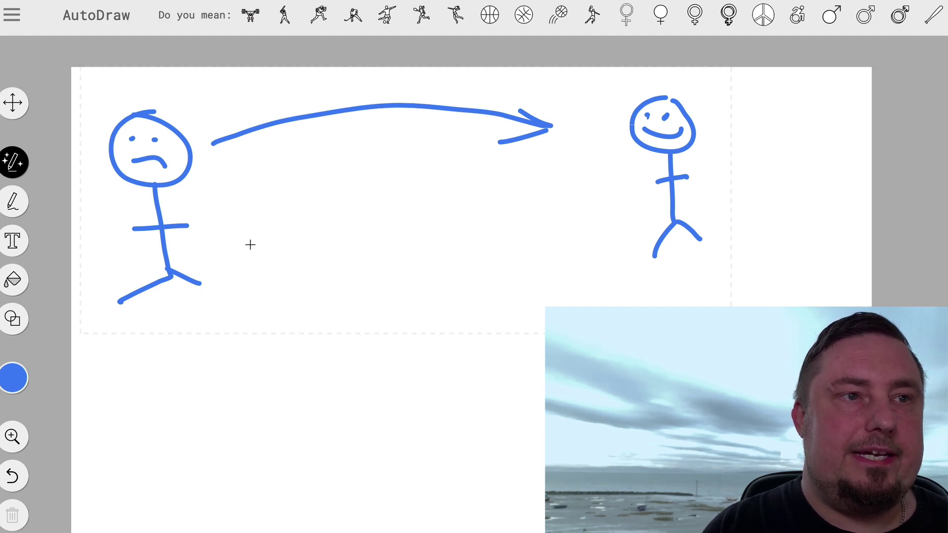
- Draw a long line between the figures with four posts hanging from it
left_click_drag(204, 244, 655, 228)
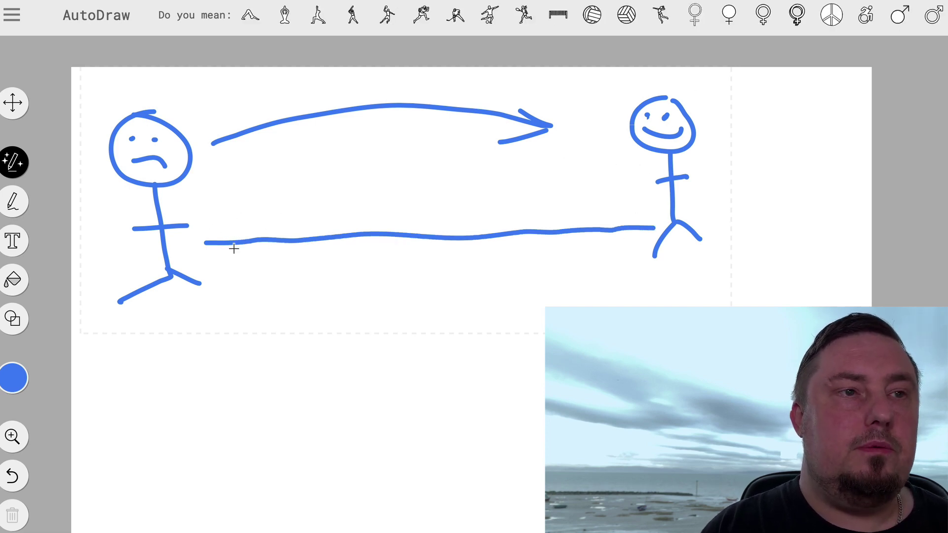
left_click_drag(242, 241, 255, 298)
left_click_drag(370, 236, 379, 284)
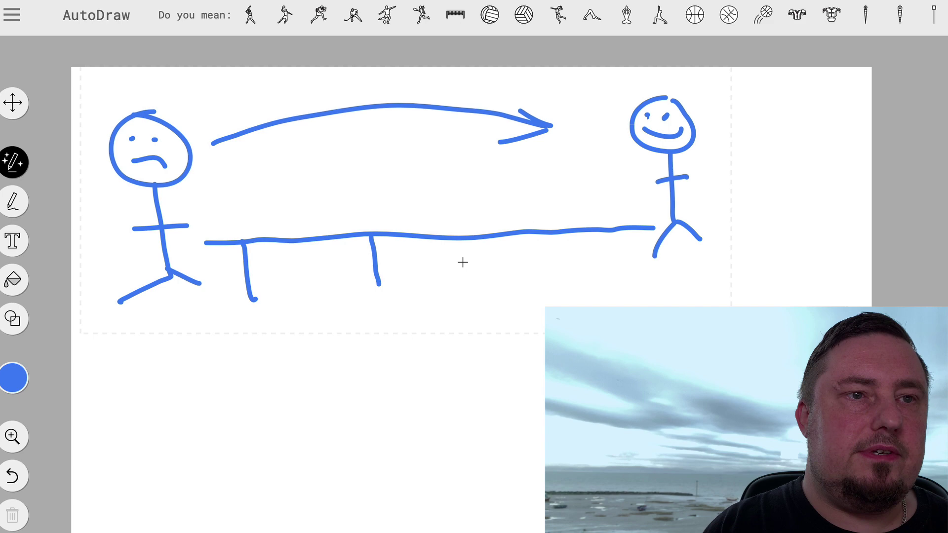
left_click_drag(487, 238, 487, 245)
left_click_drag(489, 280, 497, 291)
left_click_drag(579, 230, 584, 290)
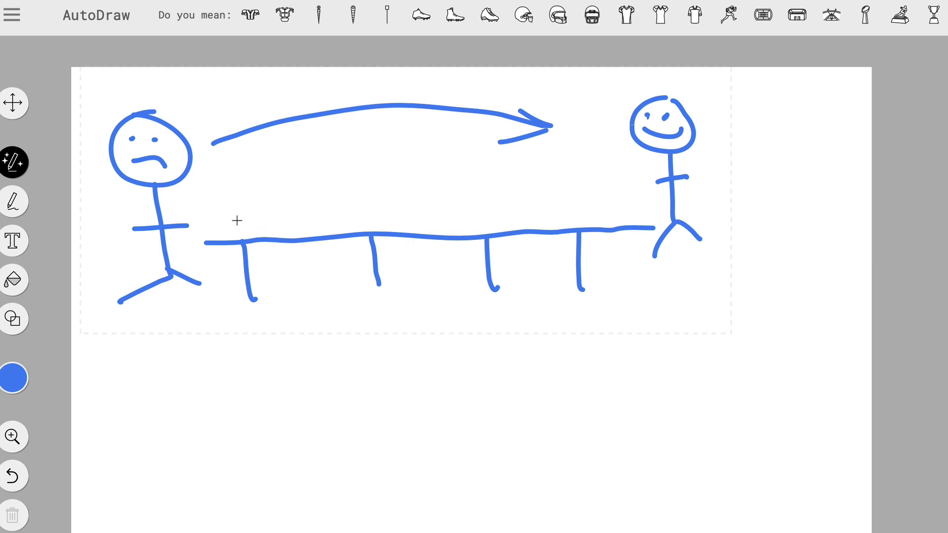
- Write the labels N, D, H and CM above the four posts
mouse_move(230, 211)
left_mouse_down()
mouse_move(239, 212)
mouse_move(243, 191)
left_mouse_up()
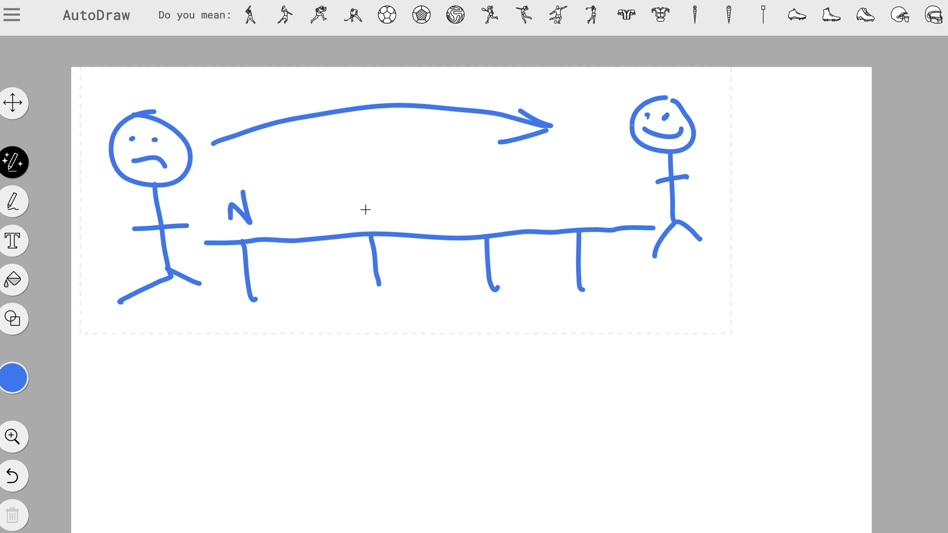
mouse_move(364, 193)
left_mouse_down()
mouse_move(368, 218)
mouse_move(387, 195)
mouse_move(368, 217)
left_mouse_up()
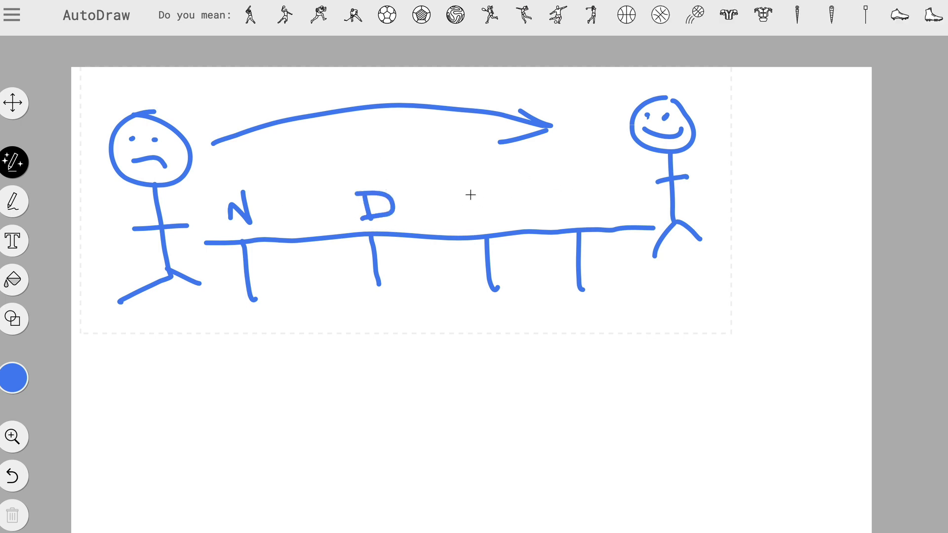
mouse_move(470, 194)
left_mouse_down()
mouse_move(472, 220)
mouse_move(501, 202)
left_mouse_up()
left_click_drag(495, 194, 496, 222)
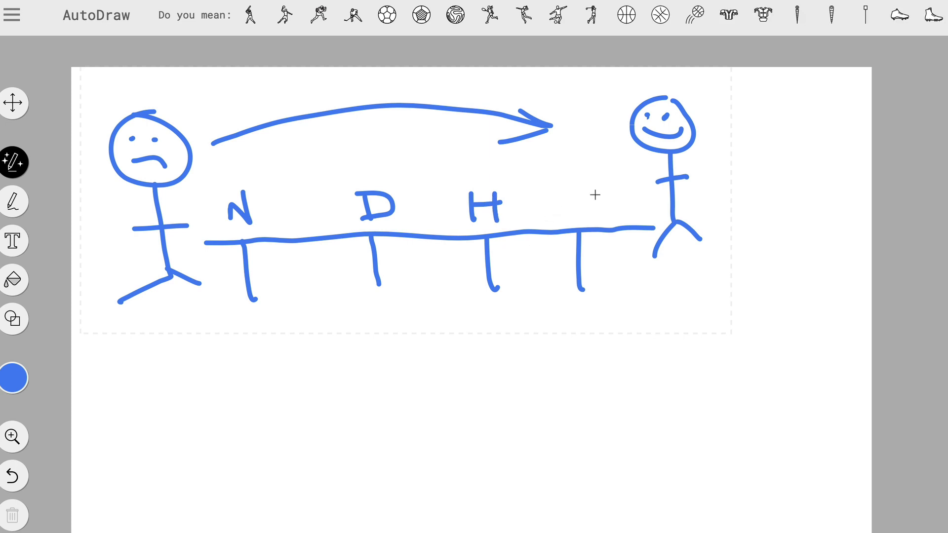
mouse_move(574, 194)
left_mouse_down()
mouse_move(551, 205)
mouse_move(573, 211)
mouse_move(601, 193)
mouse_move(613, 211)
left_mouse_up()
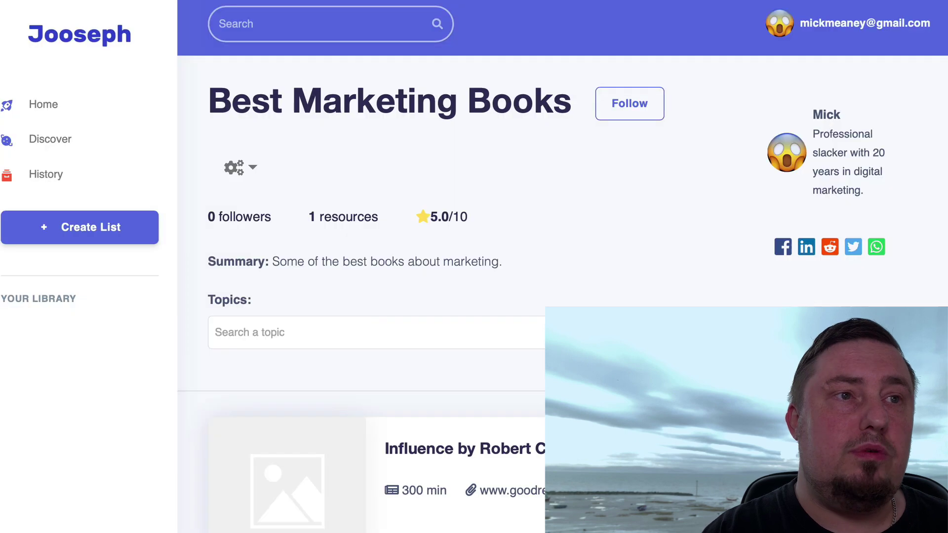
- Begin a new list titled 'How to build a website', then close the form without creating it
left_click(119, 234)
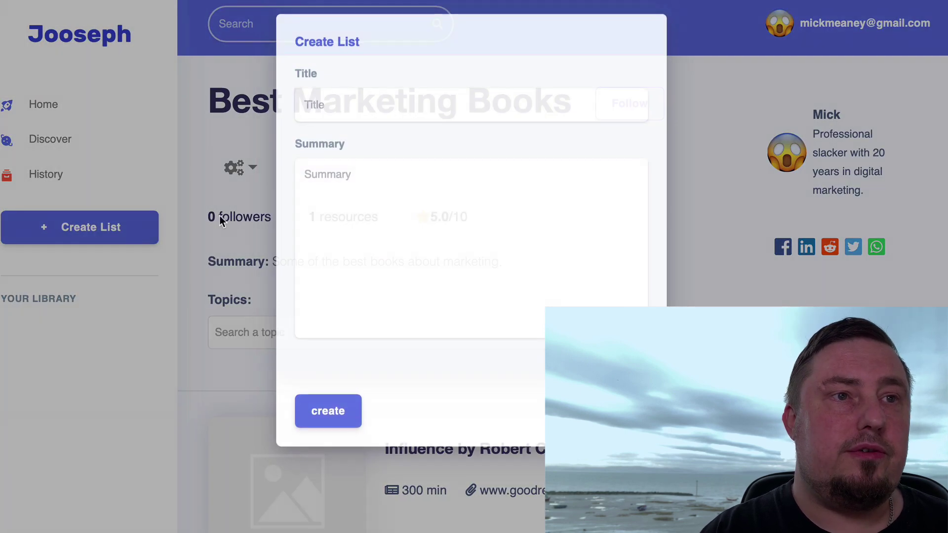
left_click(388, 103)
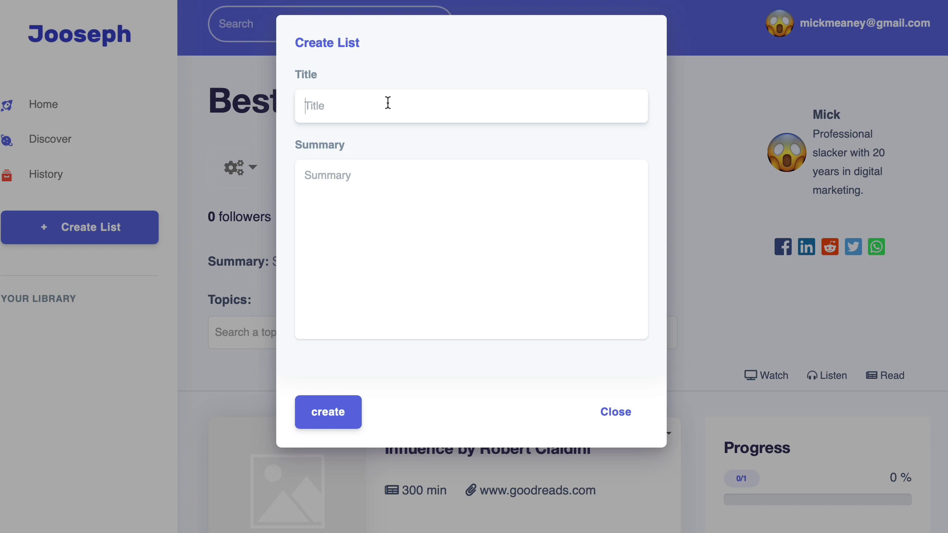
type("How to build a website")
key("Tab")
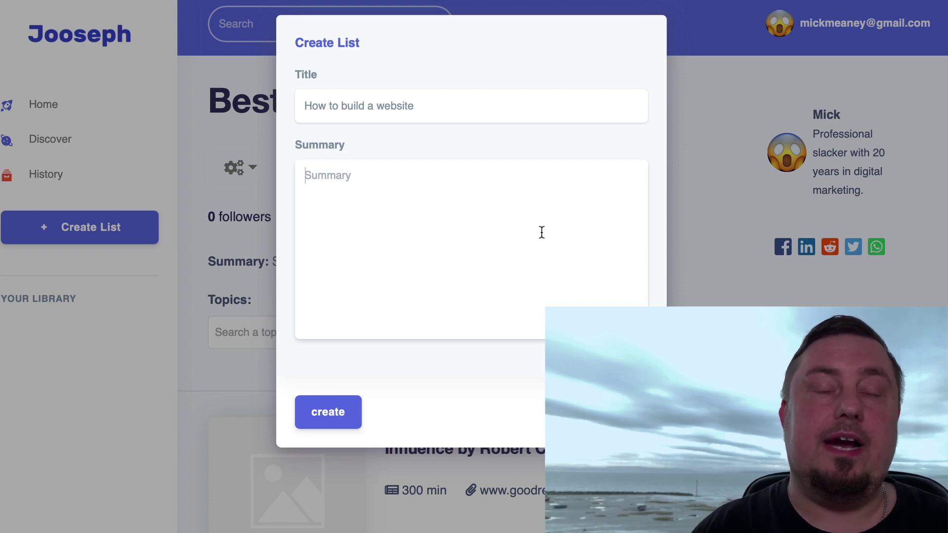
key("Escape")
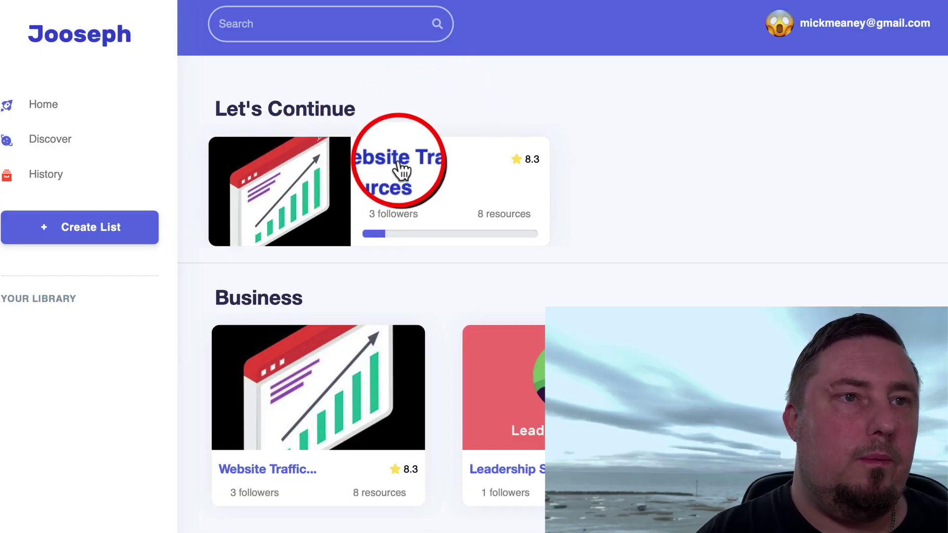
- Open Website Traffic Sources from Let's Continue and scroll through its eight resources
left_click(403, 170)
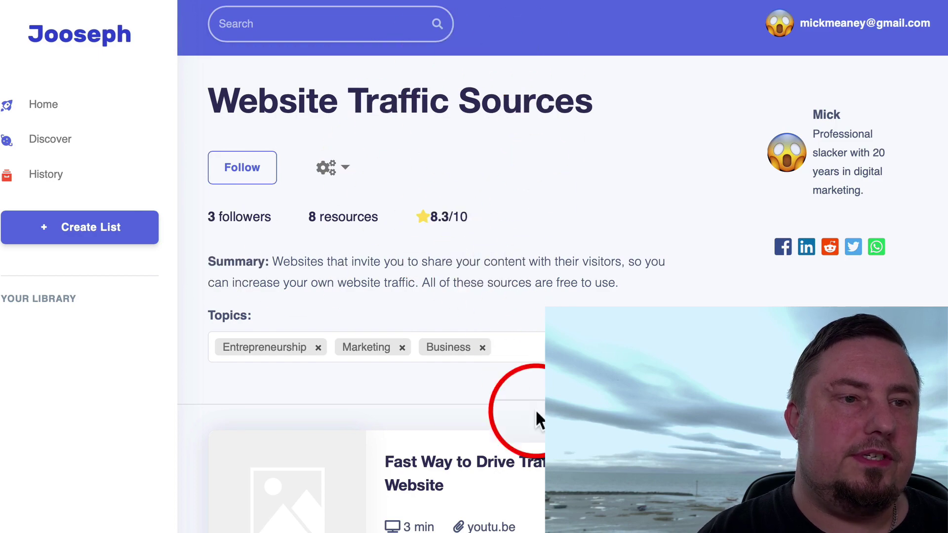
scroll(538, 445, "down", 5)
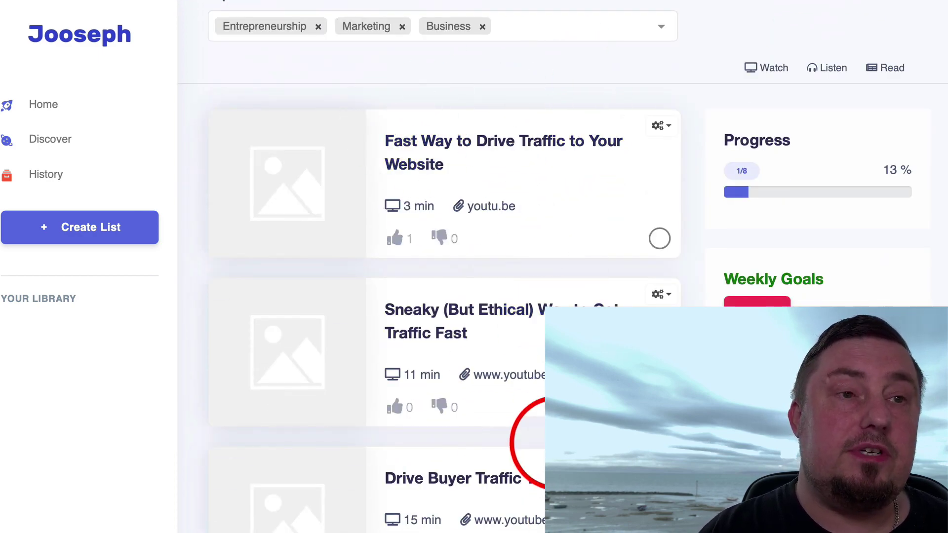
scroll(478, 377, "down", 6)
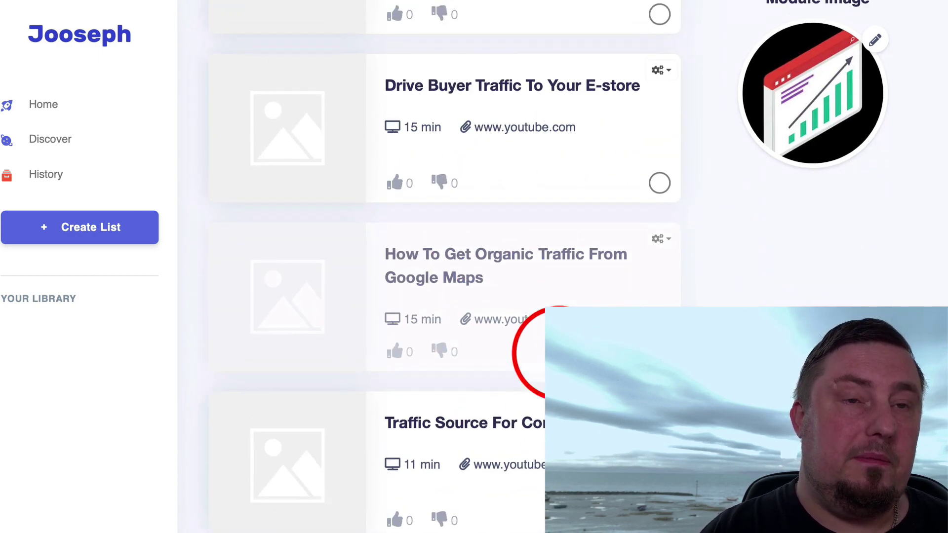
scroll(560, 353, "up", 12)
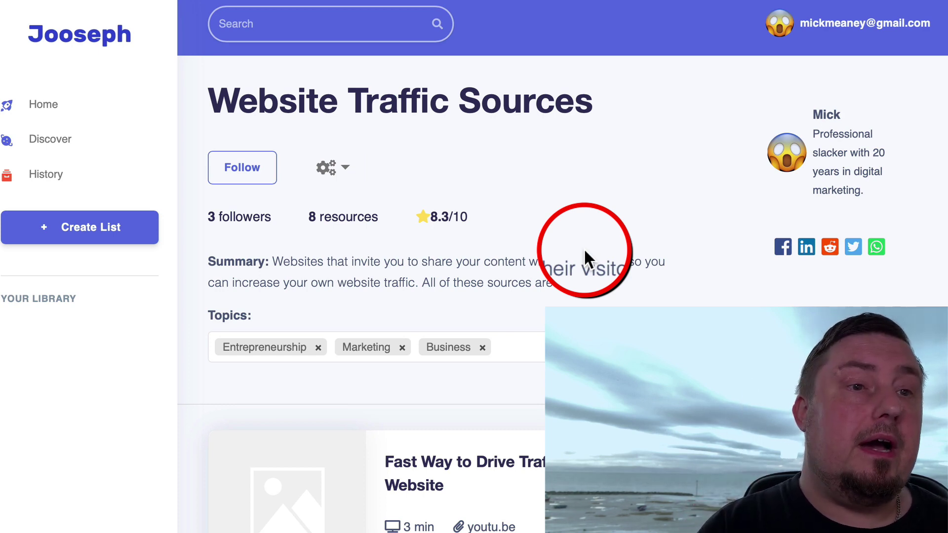
scroll(531, 446, "down", 3)
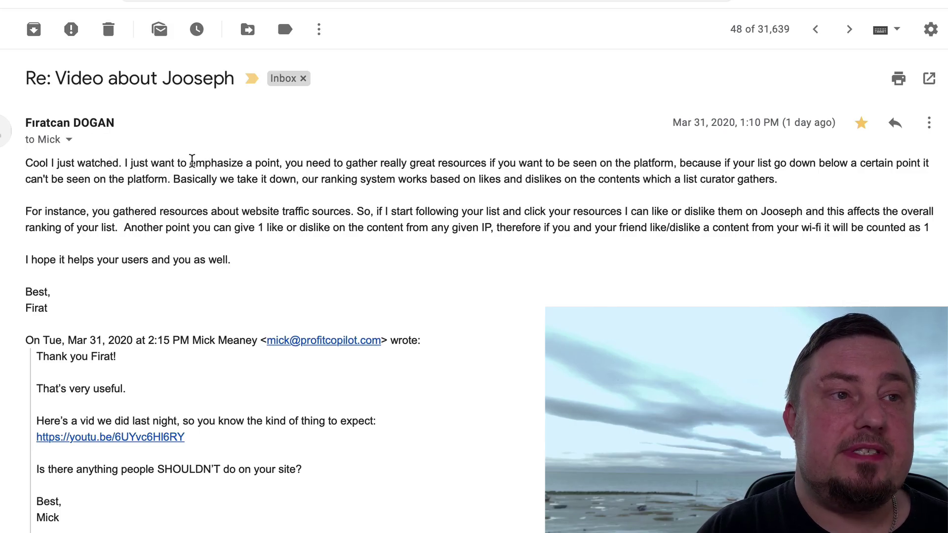
left_click_drag(192, 161, 288, 160)
left_click(349, 163)
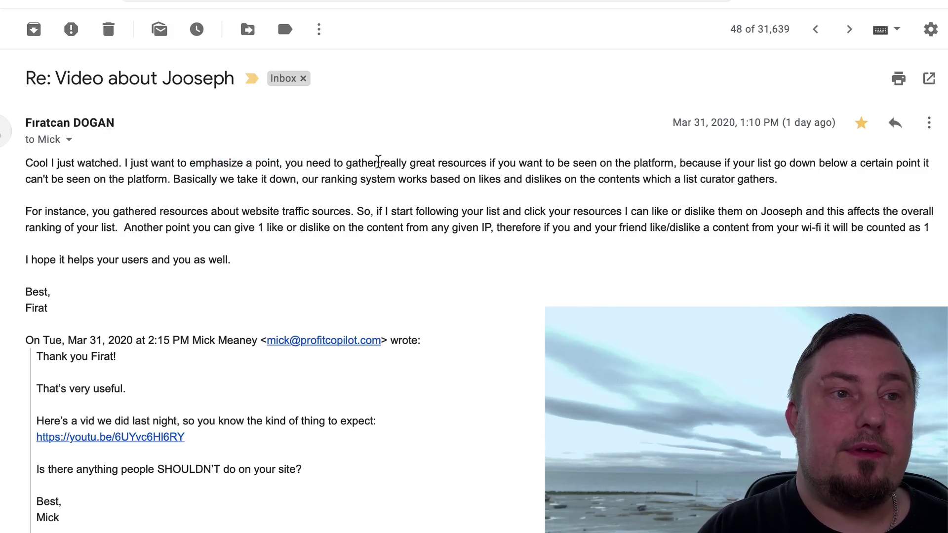
left_click_drag(387, 160, 686, 162)
left_click(678, 166)
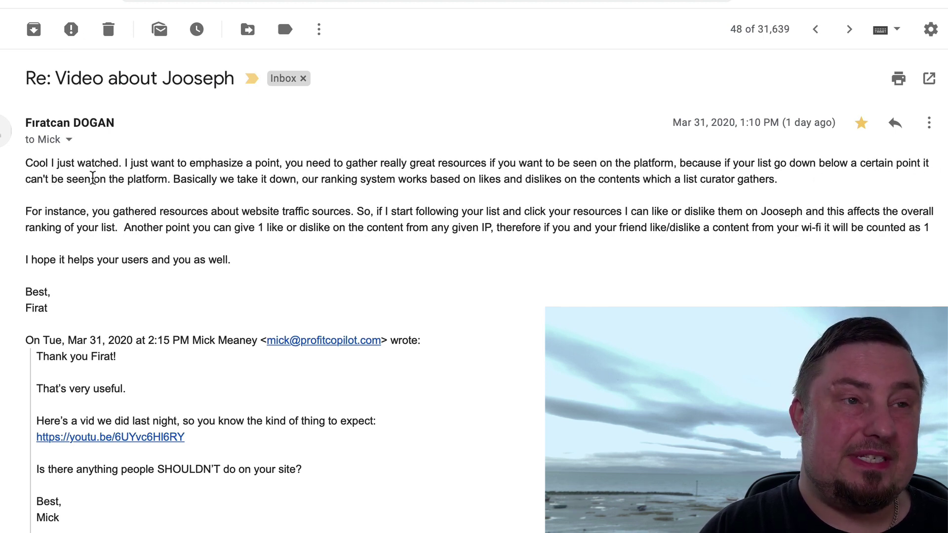
left_click_drag(184, 177, 568, 180)
left_click(327, 180)
left_click(609, 178)
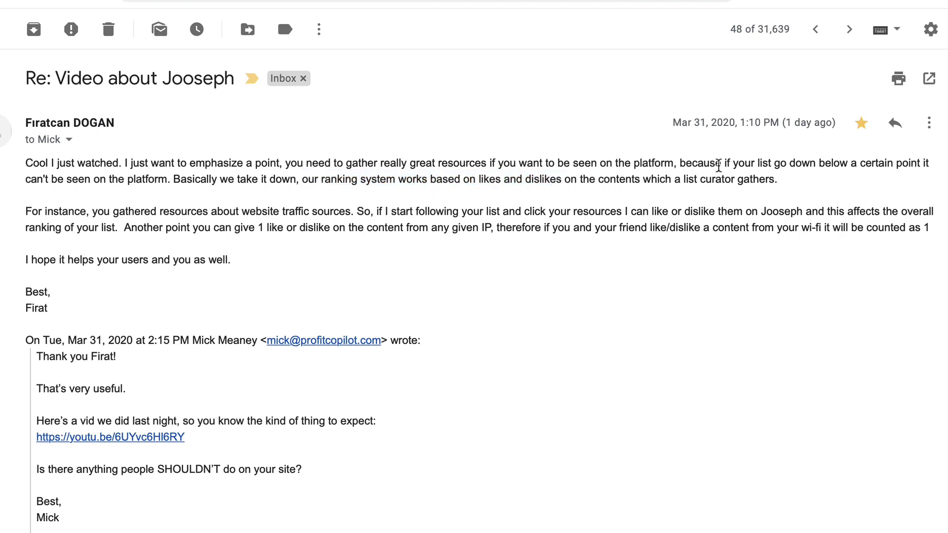
left_click_drag(643, 179, 771, 180)
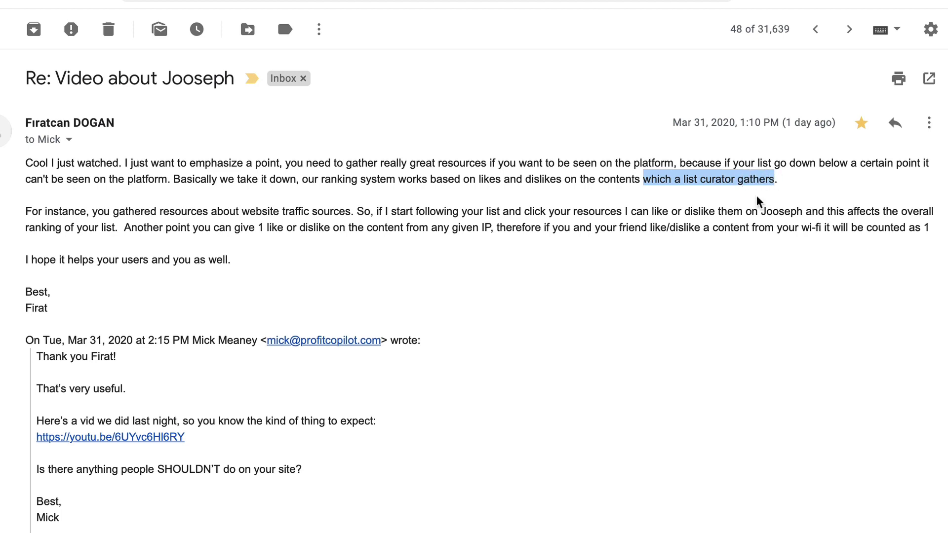
left_click(757, 201)
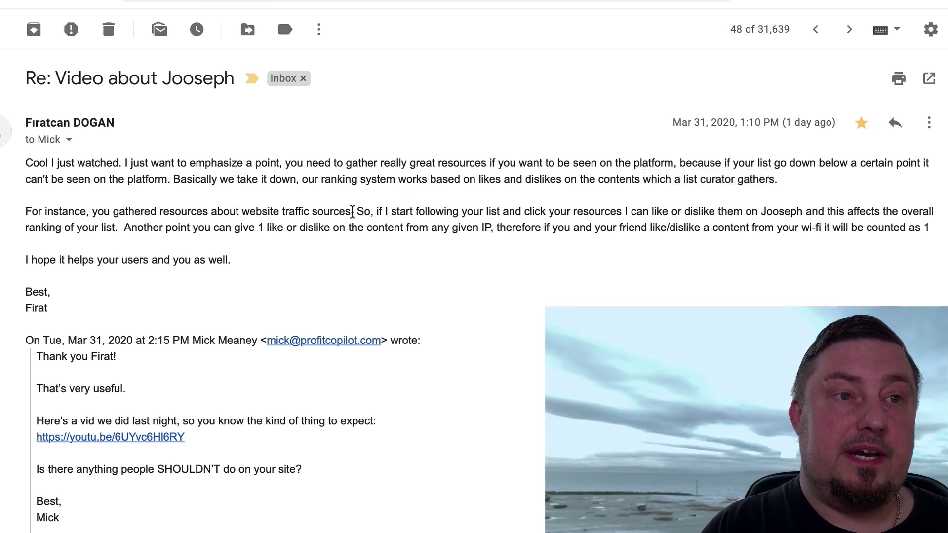
left_click_drag(353, 211, 81, 221)
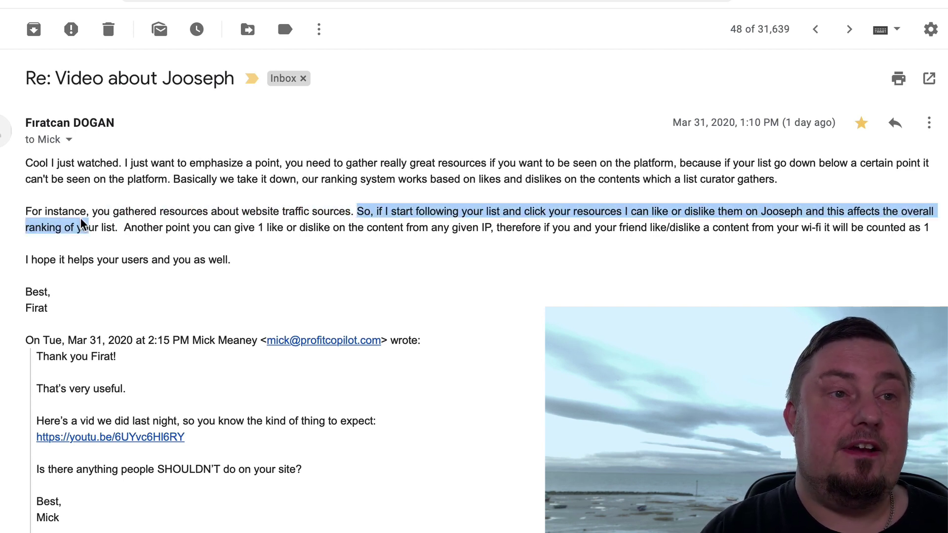
left_click(359, 226)
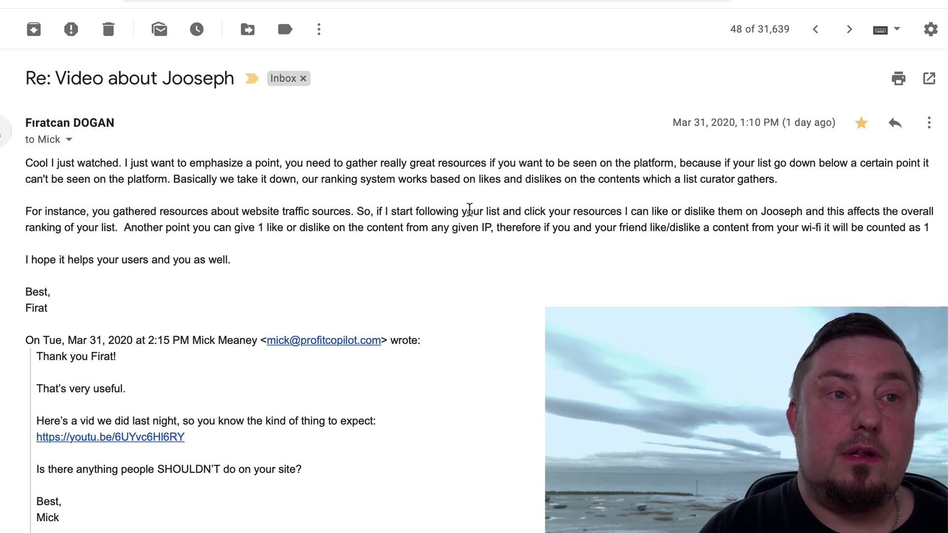